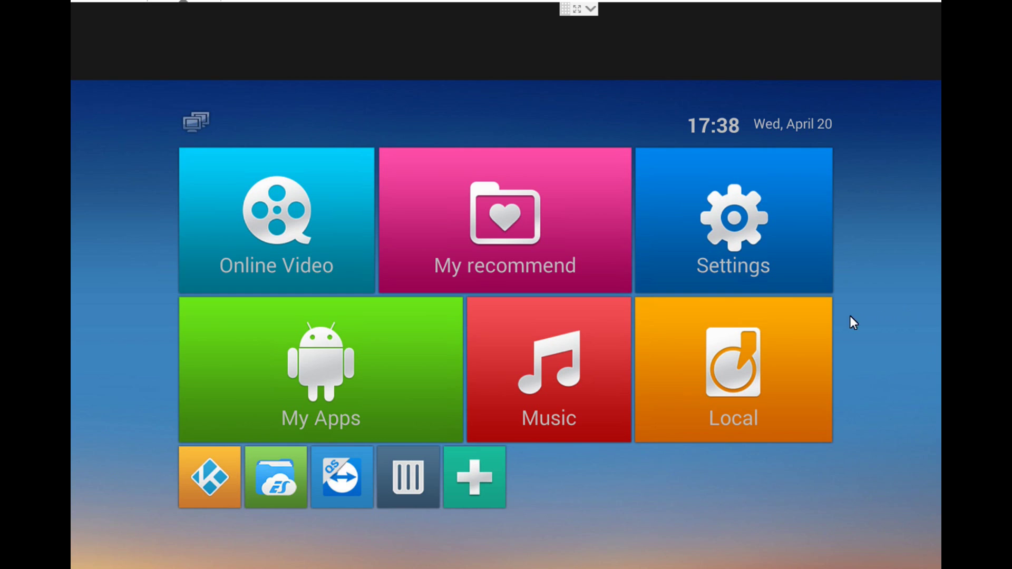
- Open the Settings tile from the KitKat launcher home screen
{"action": "left_click", "coordinate": [741, 229]}
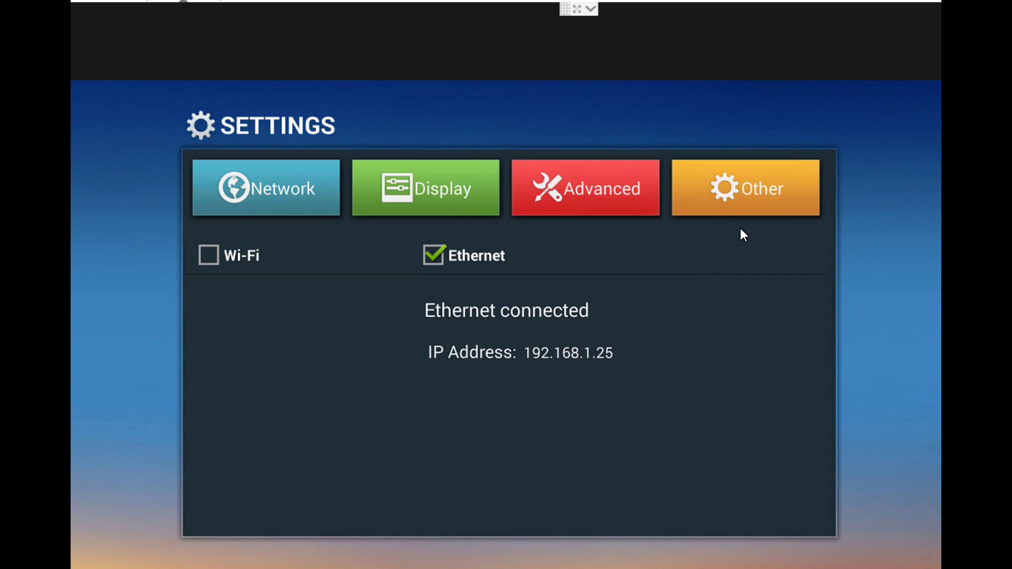
- Open Display Position under the Display tab and nudge the scaling dial with - and +
{"action": "left_click", "coordinate": [471, 211]}
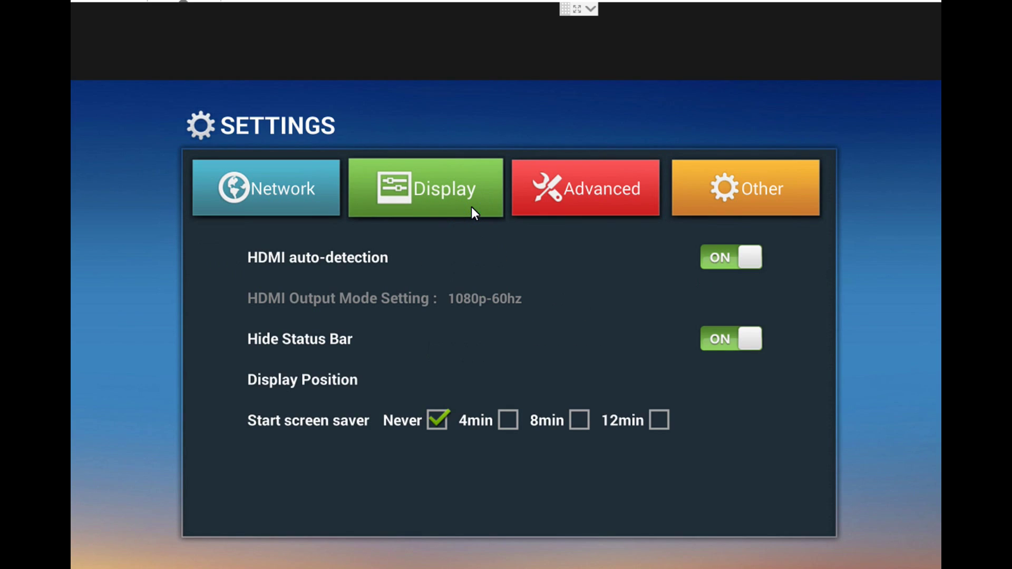
{"action": "left_click", "coordinate": [318, 382]}
{"action": "left_click", "coordinate": [492, 457]}
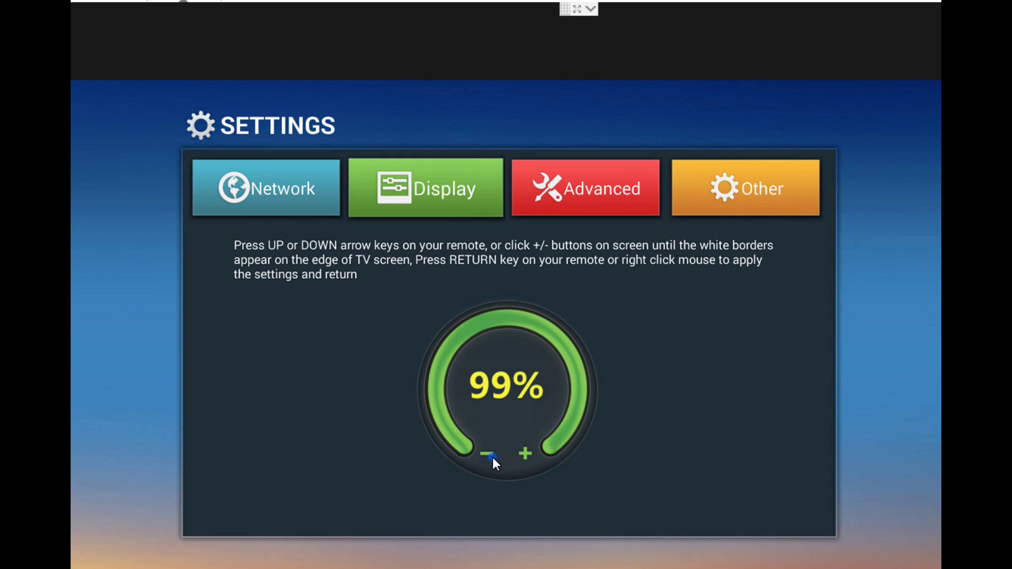
{"action": "left_click", "coordinate": [493, 456]}
{"action": "left_click", "coordinate": [522, 455]}
{"action": "left_click", "coordinate": [522, 456]}
{"action": "left_click", "coordinate": [522, 455]}
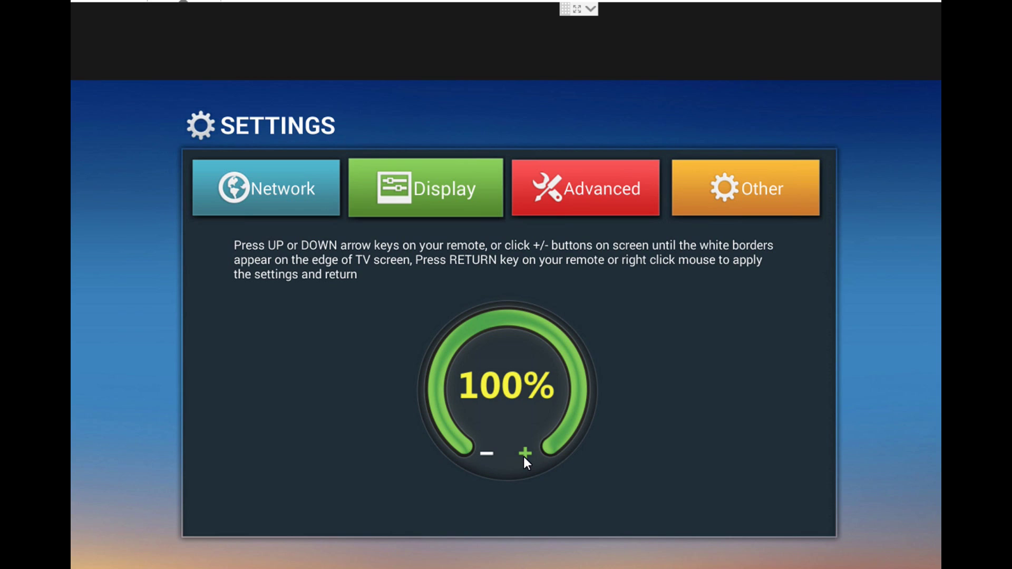
{"action": "left_click", "coordinate": [486, 454]}
- Lower the display scaling one percent at a time down to 90%
{"action": "left_click", "coordinate": [486, 455]}
{"action": "left_click", "coordinate": [486, 454]}
{"action": "left_click", "coordinate": [486, 454]}
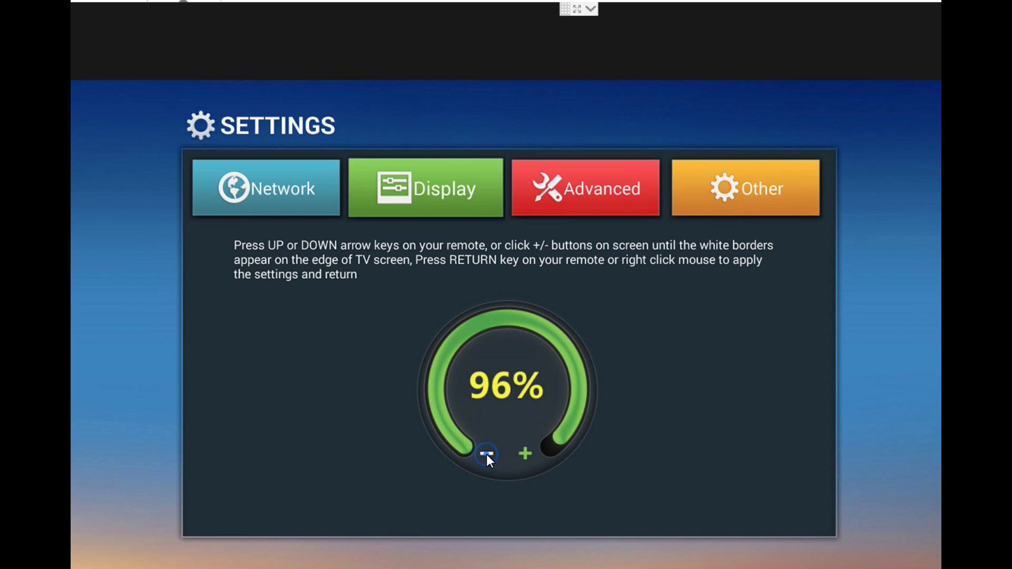
{"action": "left_click", "coordinate": [486, 454]}
{"action": "left_click", "coordinate": [486, 455]}
{"action": "left_click", "coordinate": [486, 455]}
{"action": "left_click", "coordinate": [486, 454]}
{"action": "left_click", "coordinate": [486, 454]}
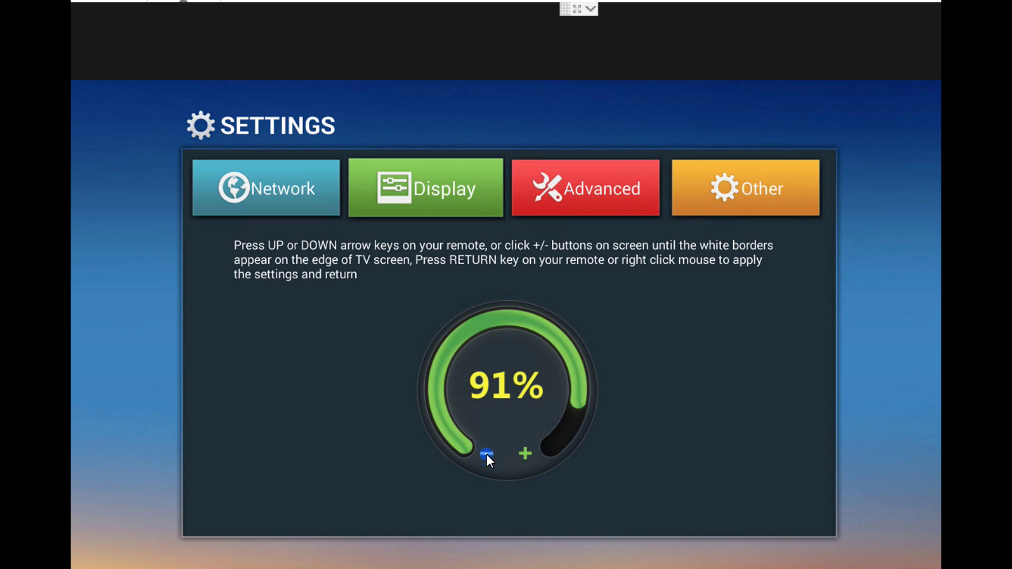
{"action": "left_click", "coordinate": [486, 455]}
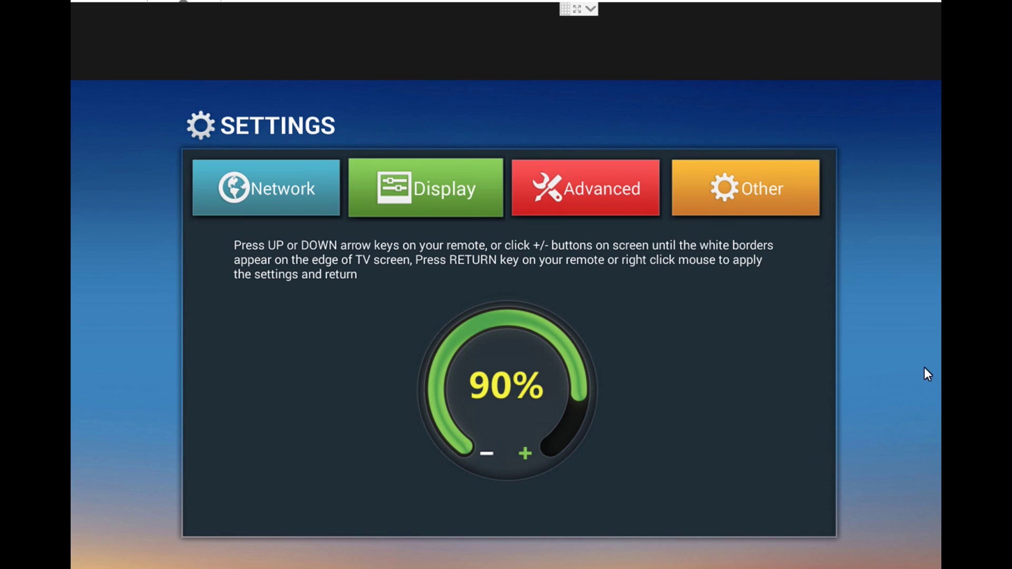
- Raise the scaling back to 100%, settle it at 98%, and apply it
{"action": "left_click", "coordinate": [526, 455]}
{"action": "left_click", "coordinate": [526, 455]}
{"action": "left_click", "coordinate": [526, 455]}
{"action": "left_click", "coordinate": [526, 455]}
{"action": "left_click", "coordinate": [526, 455]}
{"action": "left_click", "coordinate": [526, 455]}
{"action": "left_click", "coordinate": [526, 455]}
{"action": "left_click", "coordinate": [527, 455]}
{"action": "left_click", "coordinate": [527, 455]}
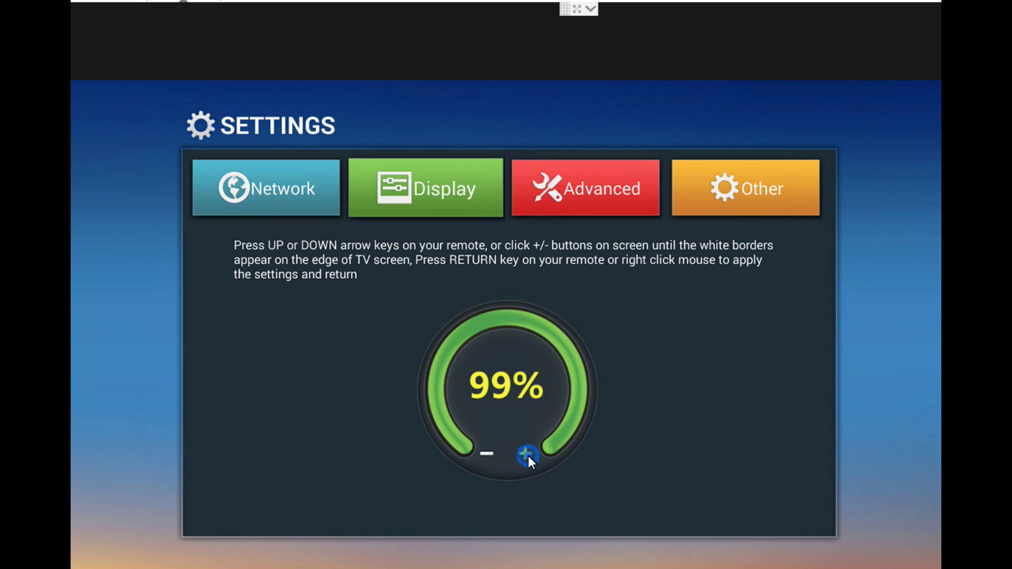
{"action": "left_click", "coordinate": [527, 455]}
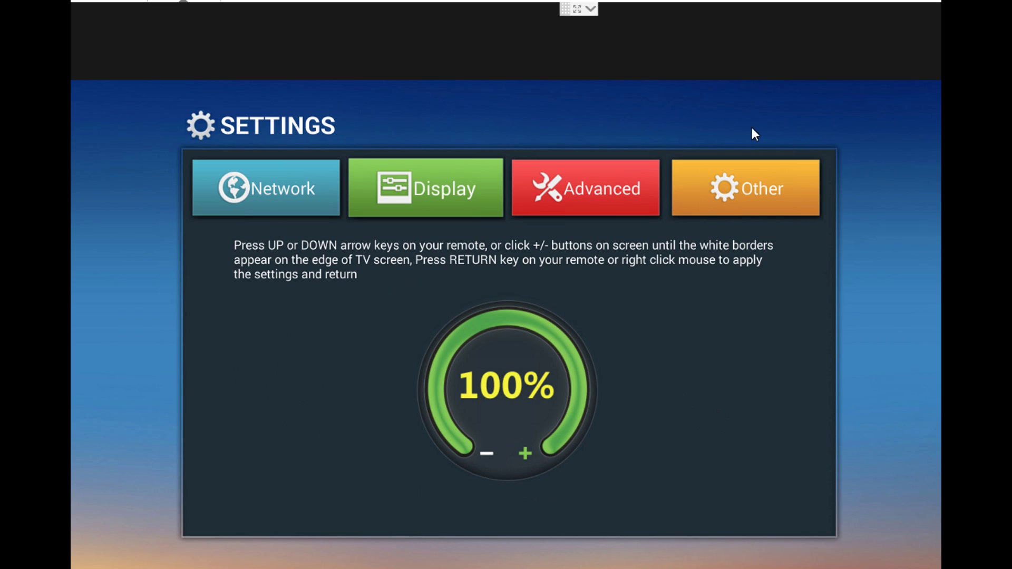
{"action": "left_click", "coordinate": [481, 454]}
{"action": "left_click", "coordinate": [481, 454]}
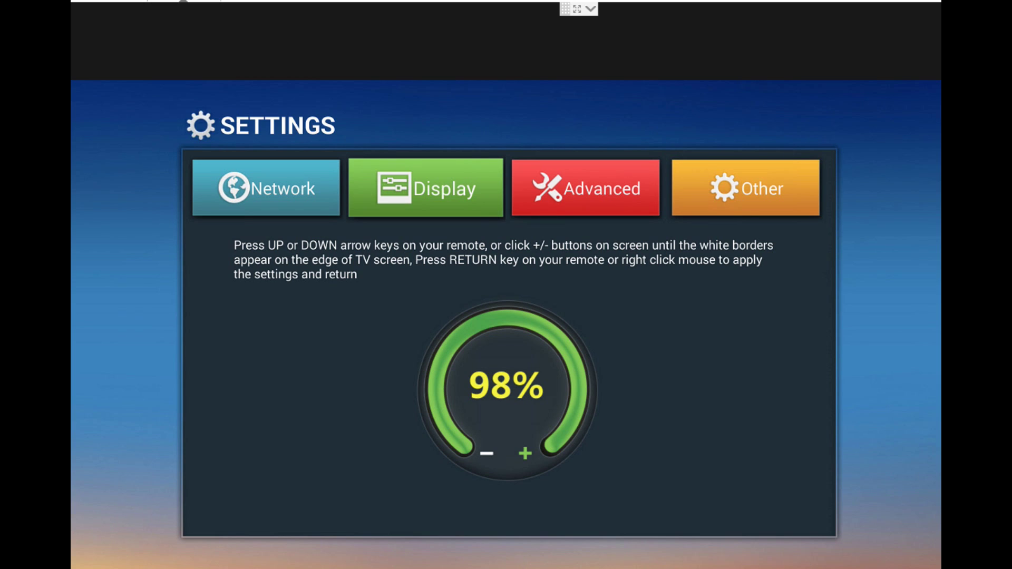
{"action": "right_click", "coordinate": [460, 425]}
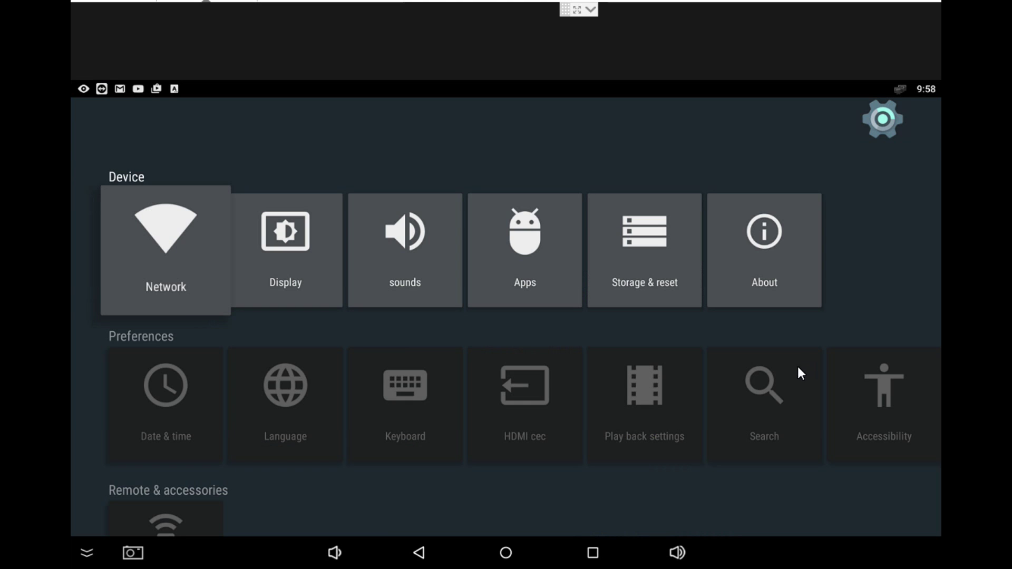
- Open the Display category in the Lollipop box's Settings
{"action": "left_click", "coordinate": [271, 227]}
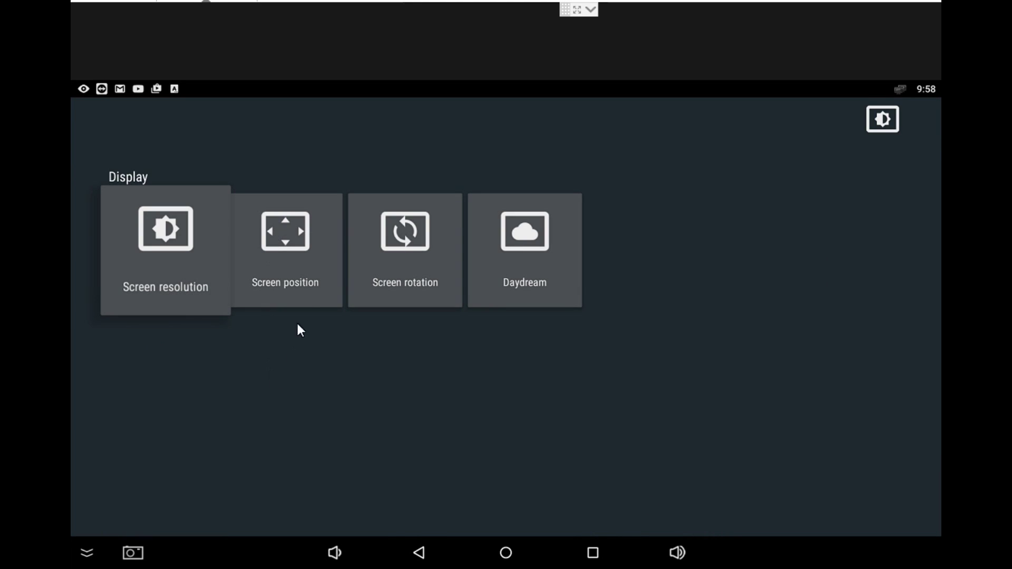
- Open the Screen position page, which shows current scaling at 100%
{"action": "left_click", "coordinate": [286, 238]}
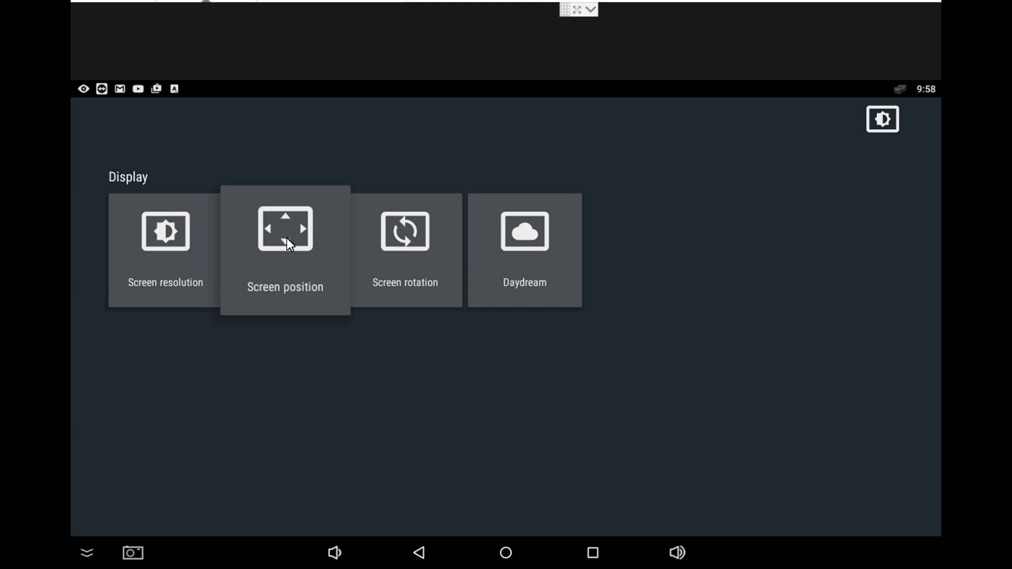
{"action": "left_click", "coordinate": [287, 238]}
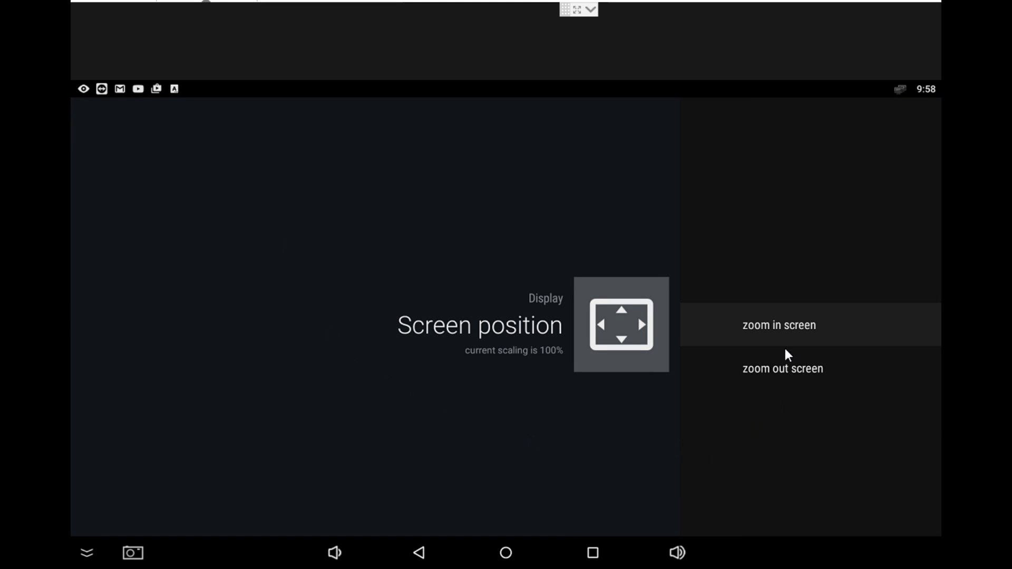
- Zoom the screen out one percent at a time to test smaller scaling
{"action": "left_click", "coordinate": [798, 368]}
{"action": "left_click", "coordinate": [793, 369]}
{"action": "left_click", "coordinate": [793, 368]}
{"action": "left_click", "coordinate": [793, 368]}
{"action": "left_click", "coordinate": [792, 368]}
{"action": "left_click", "coordinate": [793, 368]}
{"action": "left_click", "coordinate": [792, 368]}
{"action": "left_click", "coordinate": [792, 361]}
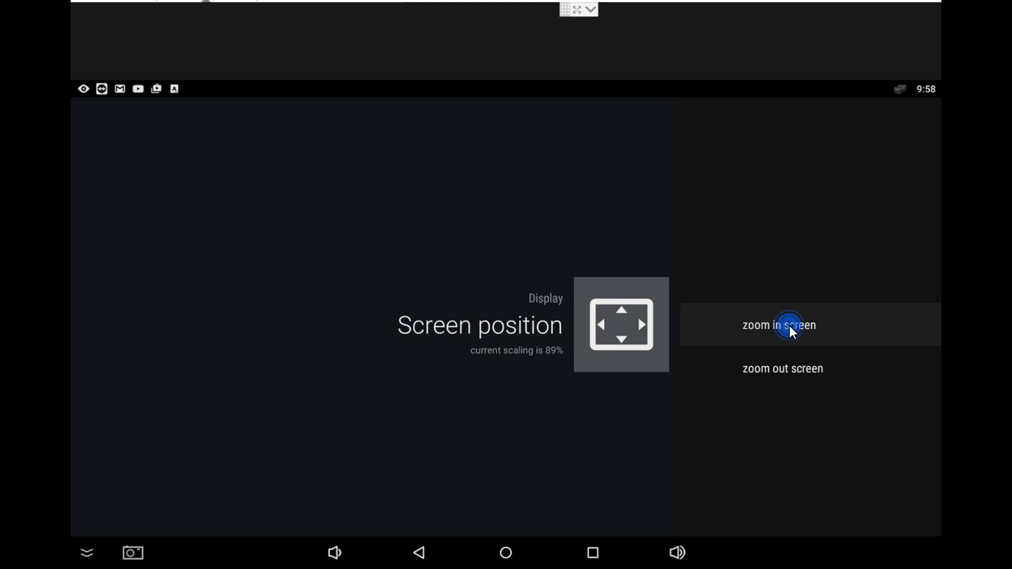
- Zoom the screen back in until scaling returns to 100%
{"action": "left_click", "coordinate": [789, 324]}
{"action": "left_click", "coordinate": [790, 326]}
{"action": "left_click", "coordinate": [789, 325]}
{"action": "left_click", "coordinate": [789, 325]}
{"action": "left_click", "coordinate": [789, 325]}
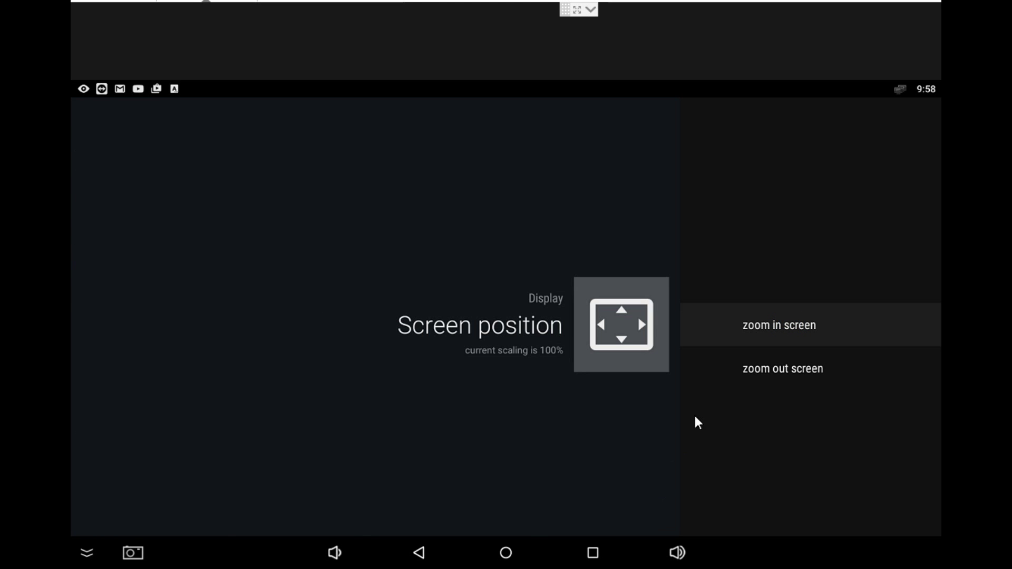
- Zoom out toward 95%, back in to 100%, then set scaling to 98%
{"action": "left_click", "coordinate": [767, 369]}
{"action": "left_click", "coordinate": [766, 369]}
{"action": "left_click", "coordinate": [766, 369]}
{"action": "left_click", "coordinate": [775, 325]}
{"action": "left_click", "coordinate": [774, 325]}
{"action": "left_click", "coordinate": [775, 325]}
{"action": "left_click", "coordinate": [775, 324]}
{"action": "left_click", "coordinate": [805, 371]}
{"action": "left_click", "coordinate": [806, 371]}
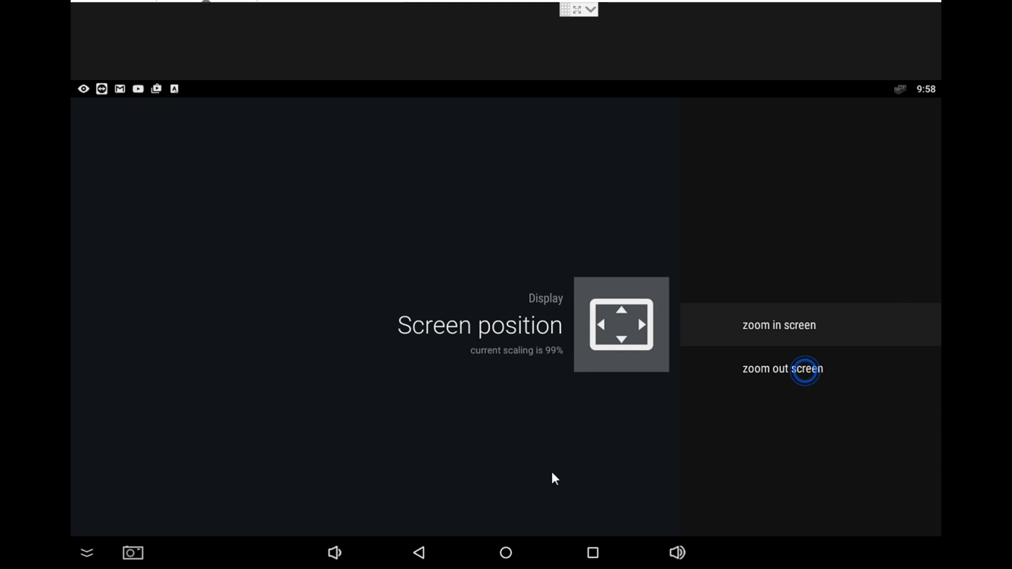